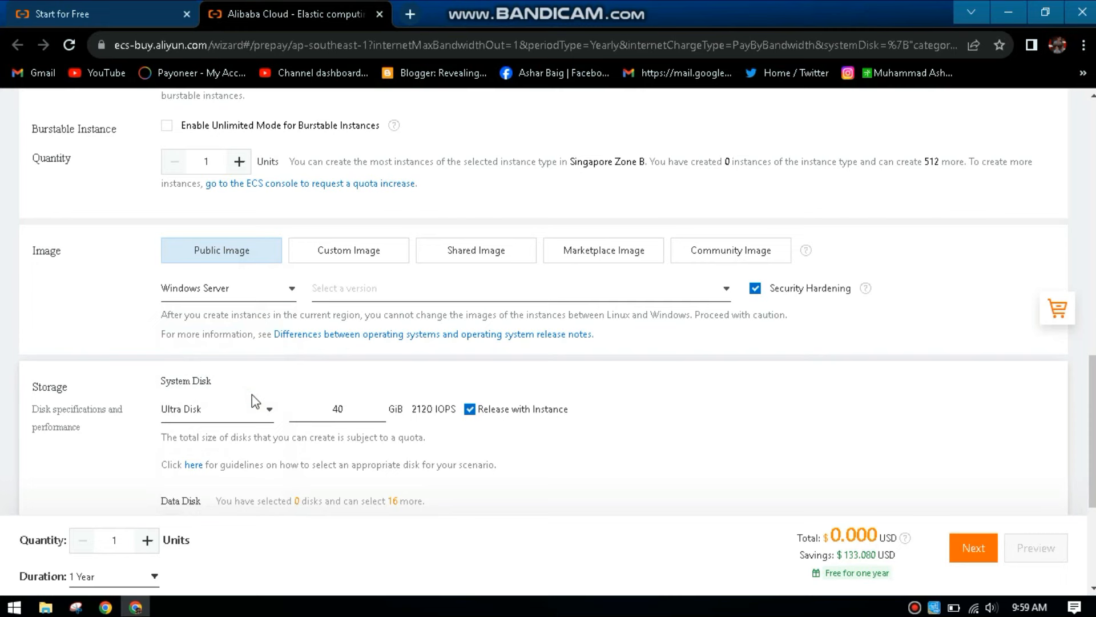
# Step: Choose the Windows Server image 2012 R2 Datacenter 64-bit (English) and continue to the system configurations
pyautogui.click(554, 291)
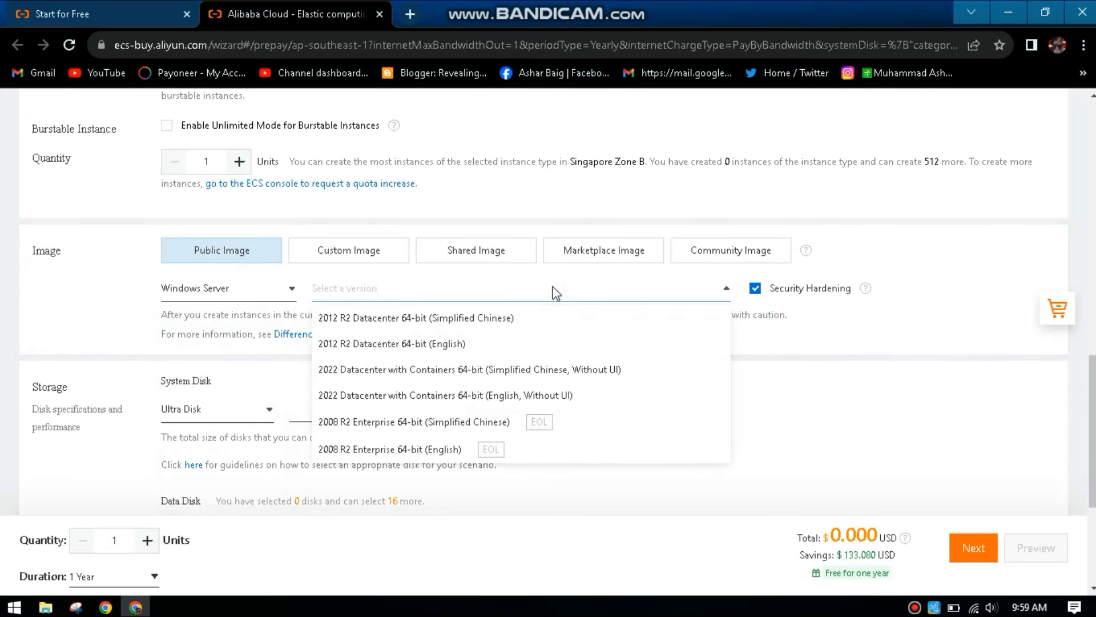
pyautogui.click(475, 346)
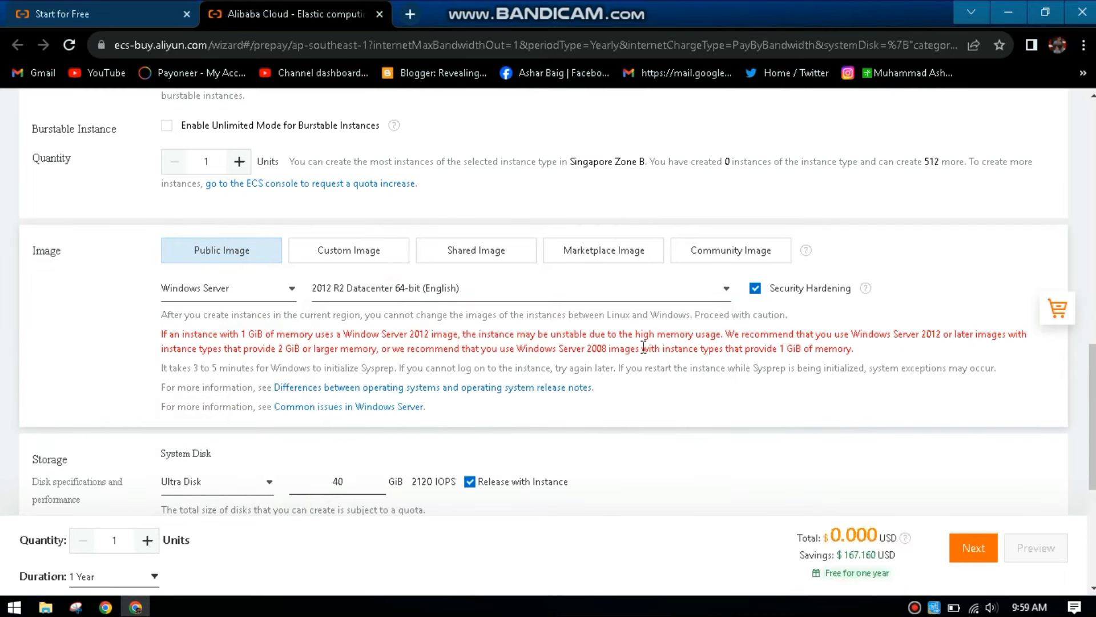
pyautogui.click(974, 547)
pyautogui.scroll(4, 985, 562)
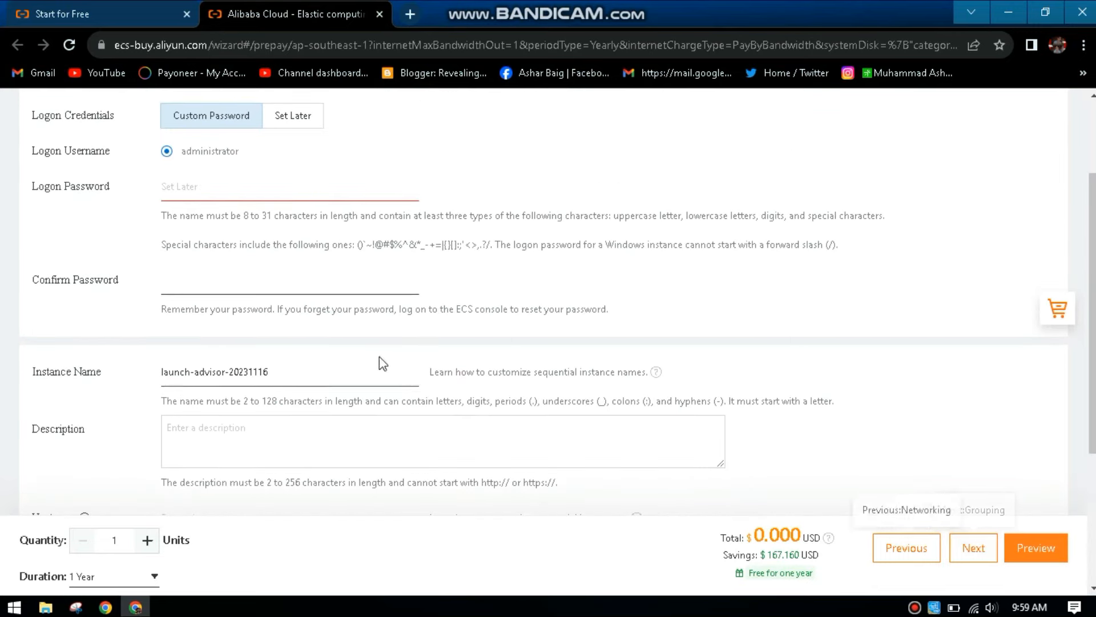
# Step: Enter and confirm the administrator logon password for the instance, then continue to the grouping settings
pyautogui.click(209, 183)
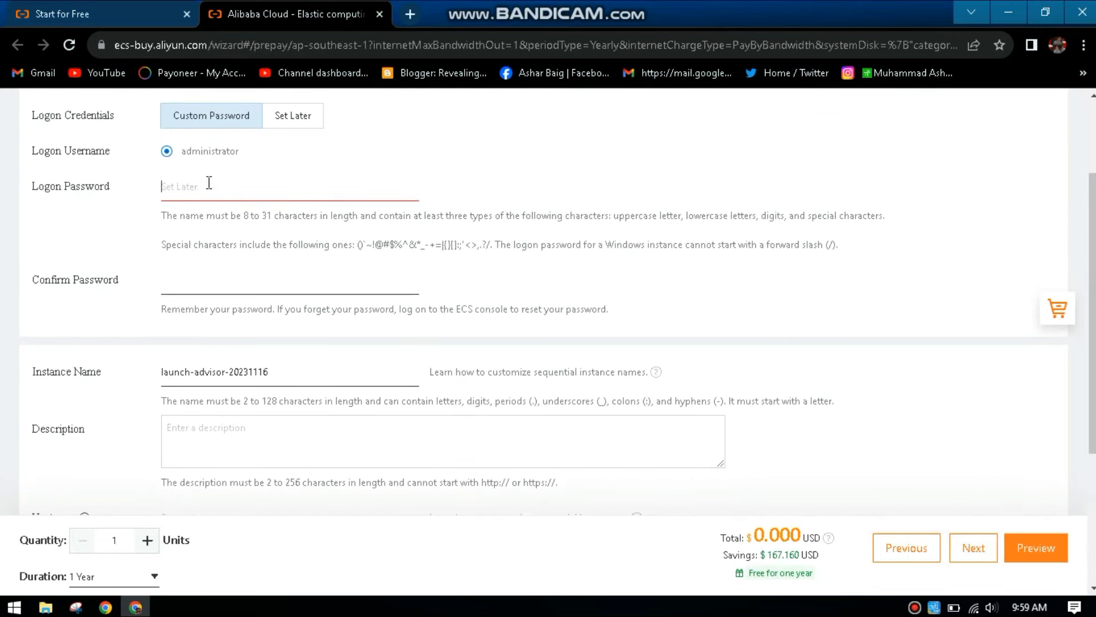
pyautogui.write('*************')
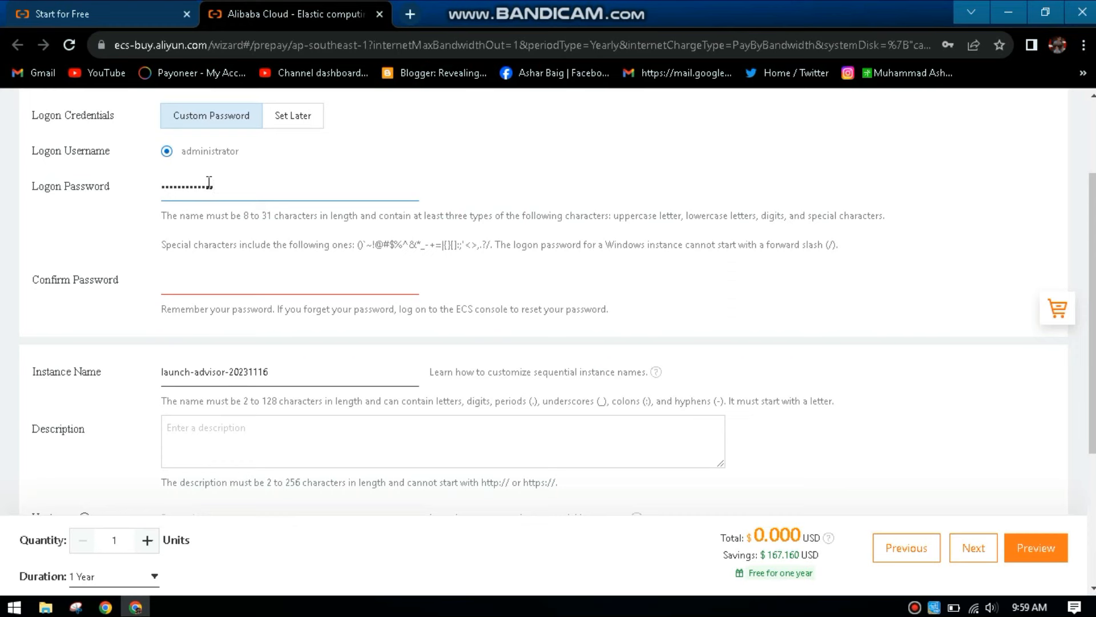
pyautogui.click(296, 281)
pyautogui.write('**************')
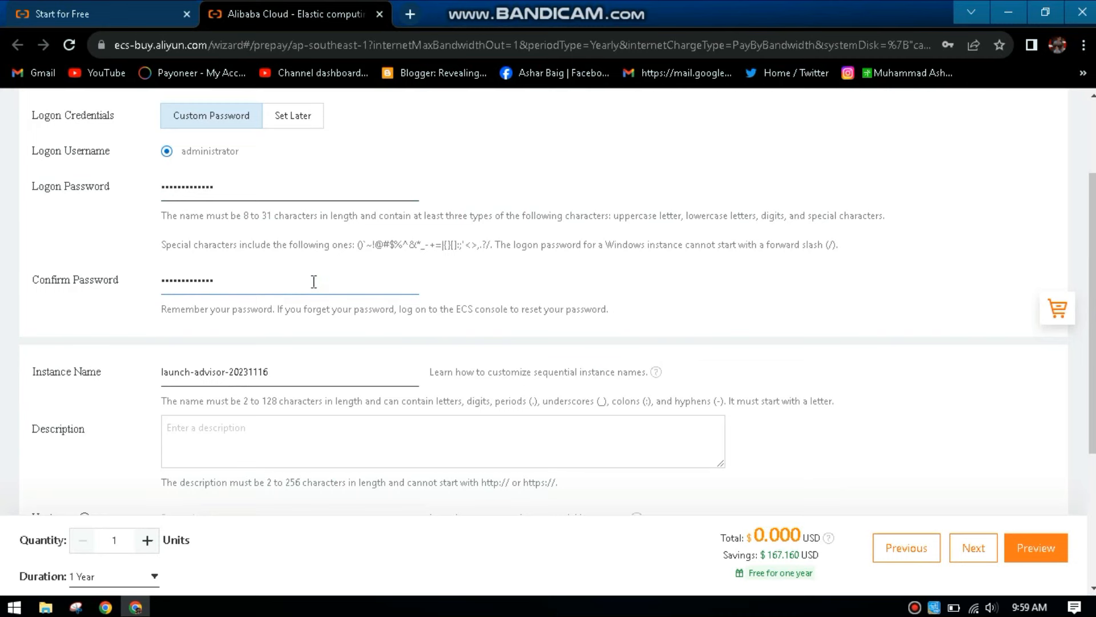
pyautogui.click(973, 549)
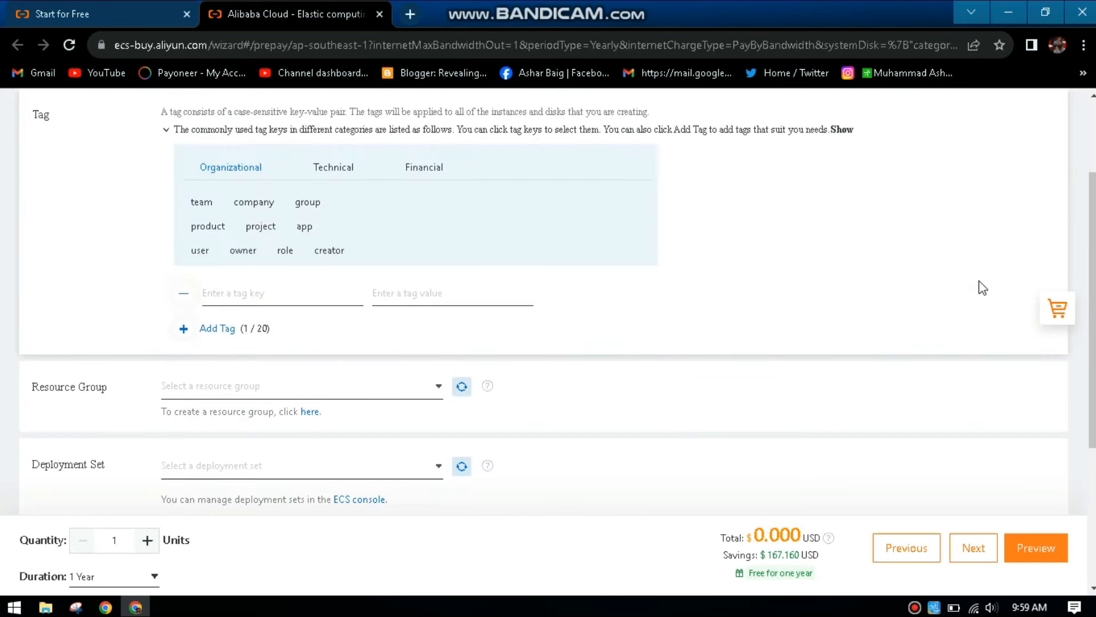
# Step: Proceed to the preview without adding grouping settings, create the order and complete its purchase
pyautogui.click(972, 550)
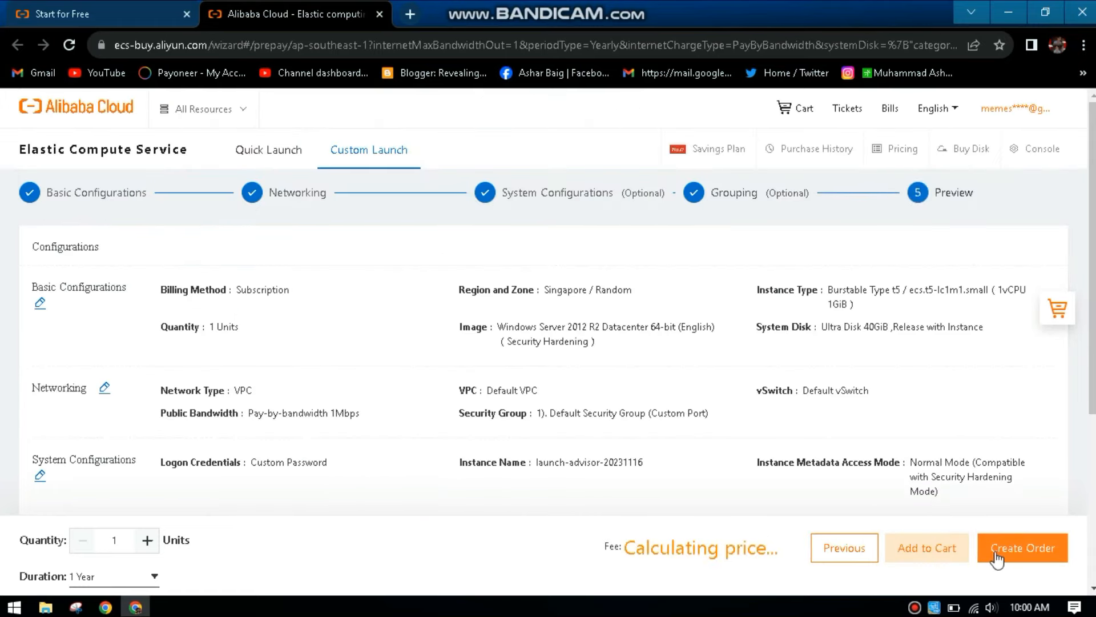
pyautogui.click(996, 551)
pyautogui.click(688, 272)
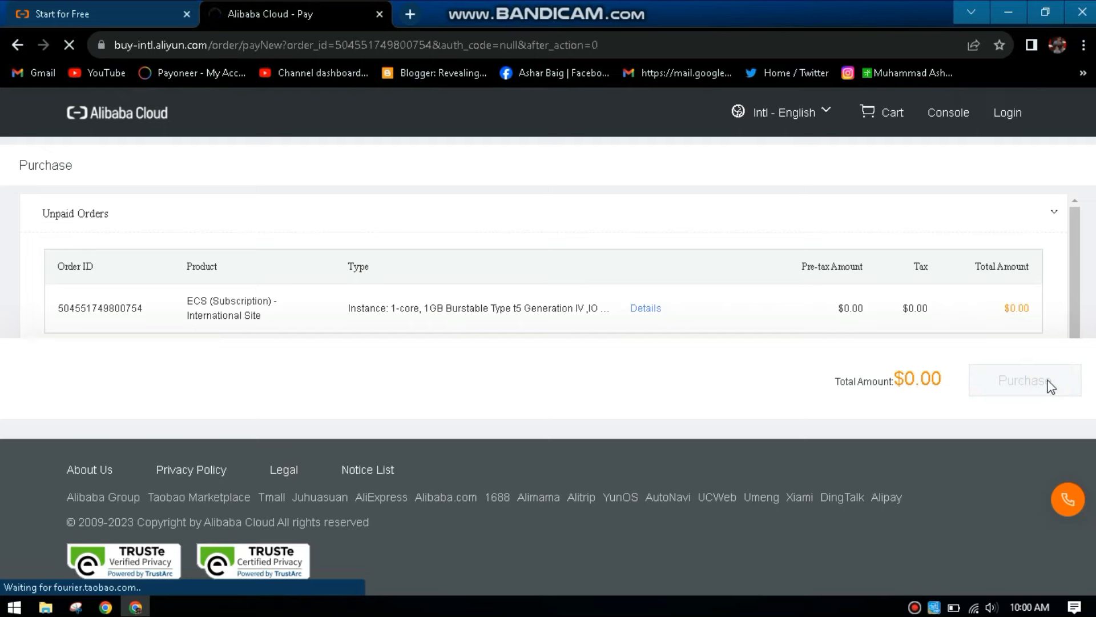
pyautogui.click(1050, 385)
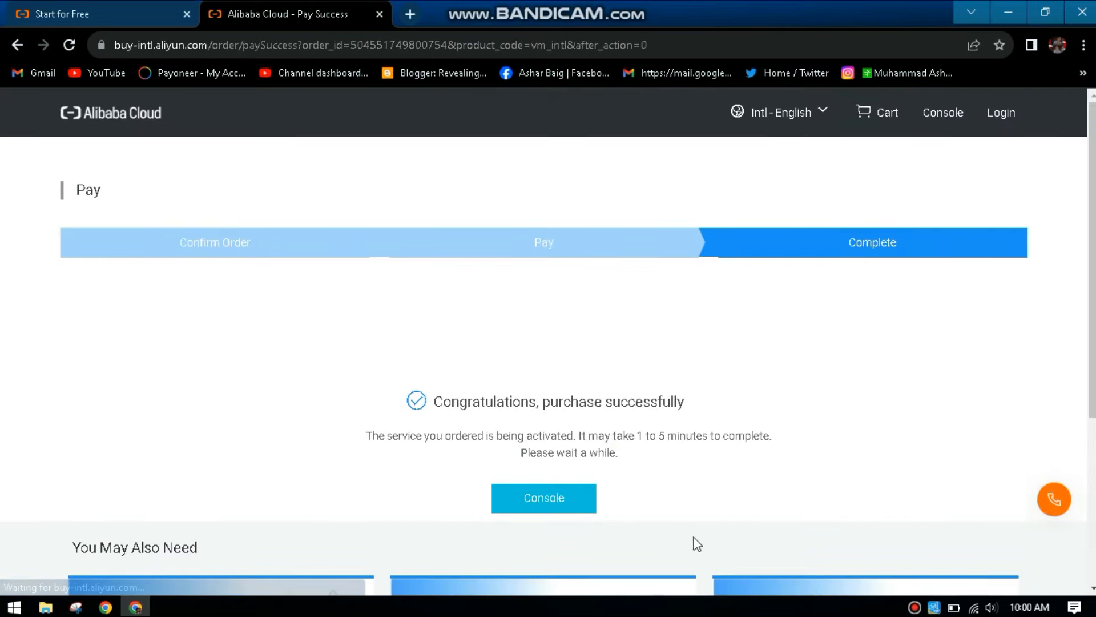
# Step: From the ECS console, download the new instance's RDP file and try to connect with it
pyautogui.click(567, 499)
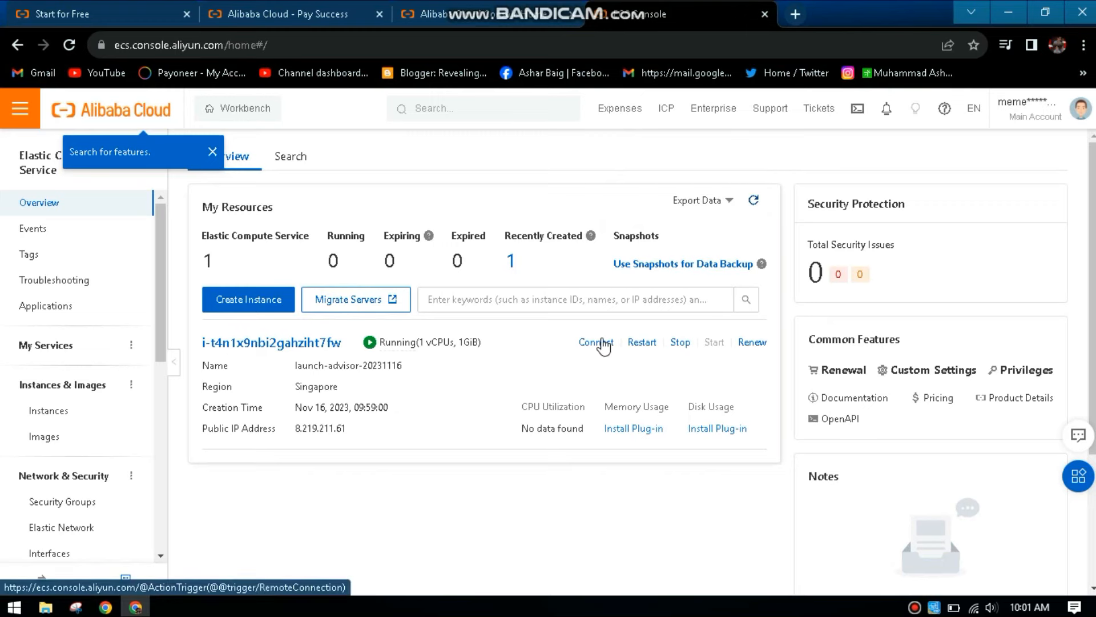
pyautogui.click(600, 341)
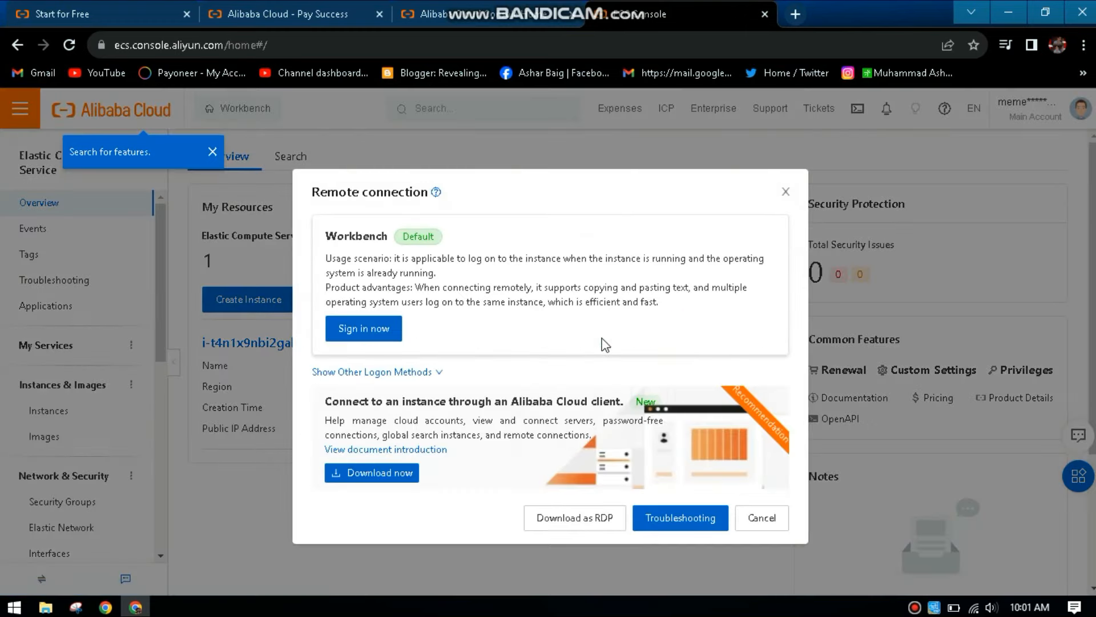
pyautogui.click(574, 517)
pyautogui.click(641, 393)
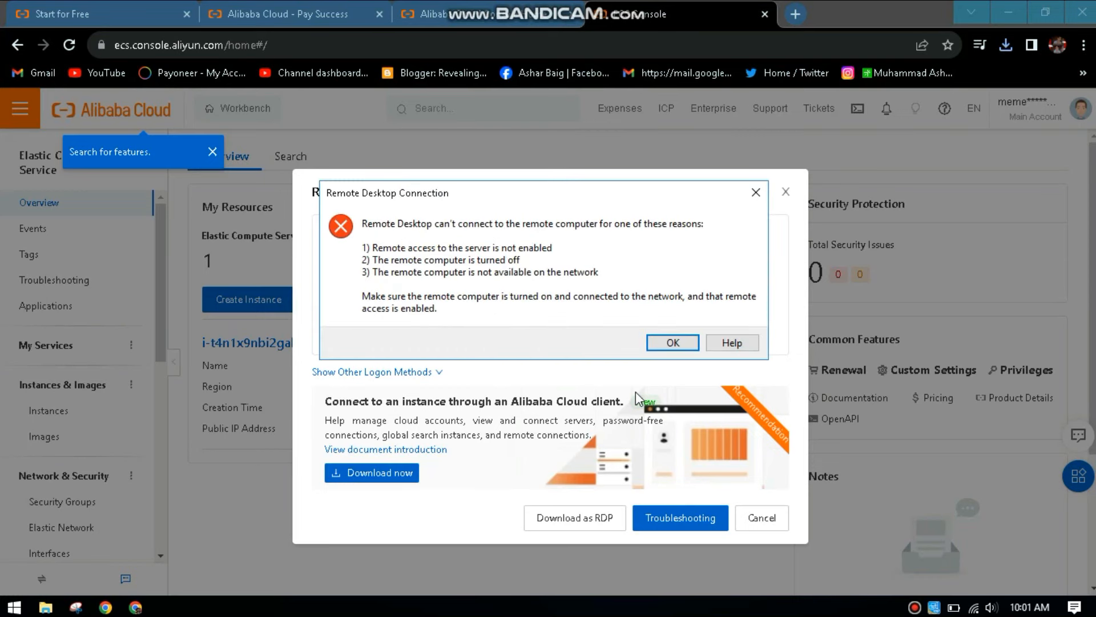
pyautogui.press('Return')
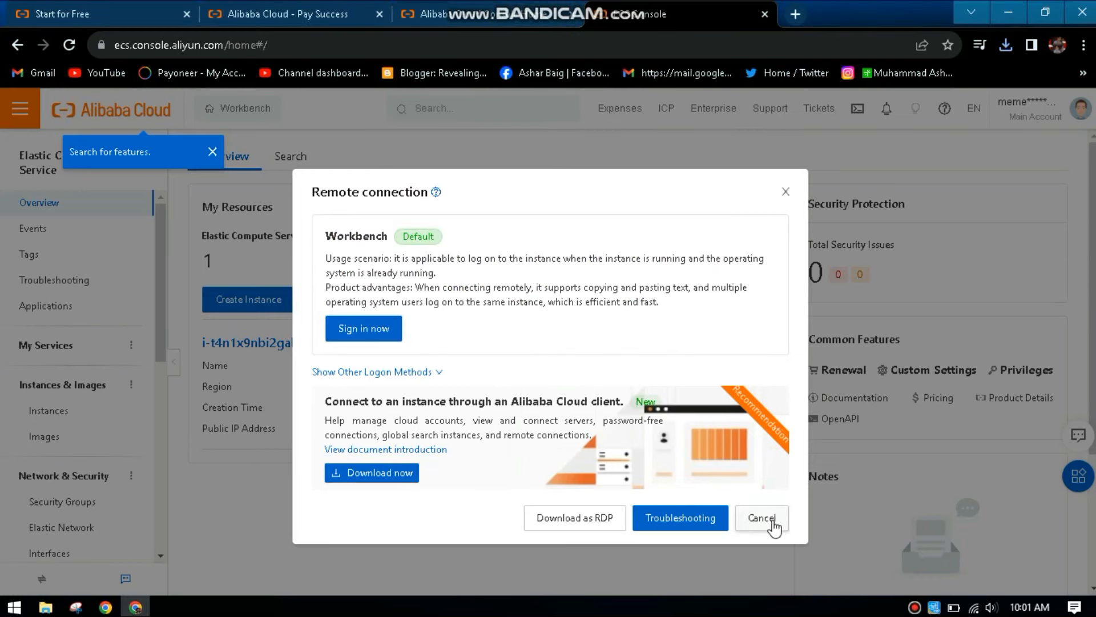
pyautogui.click(770, 520)
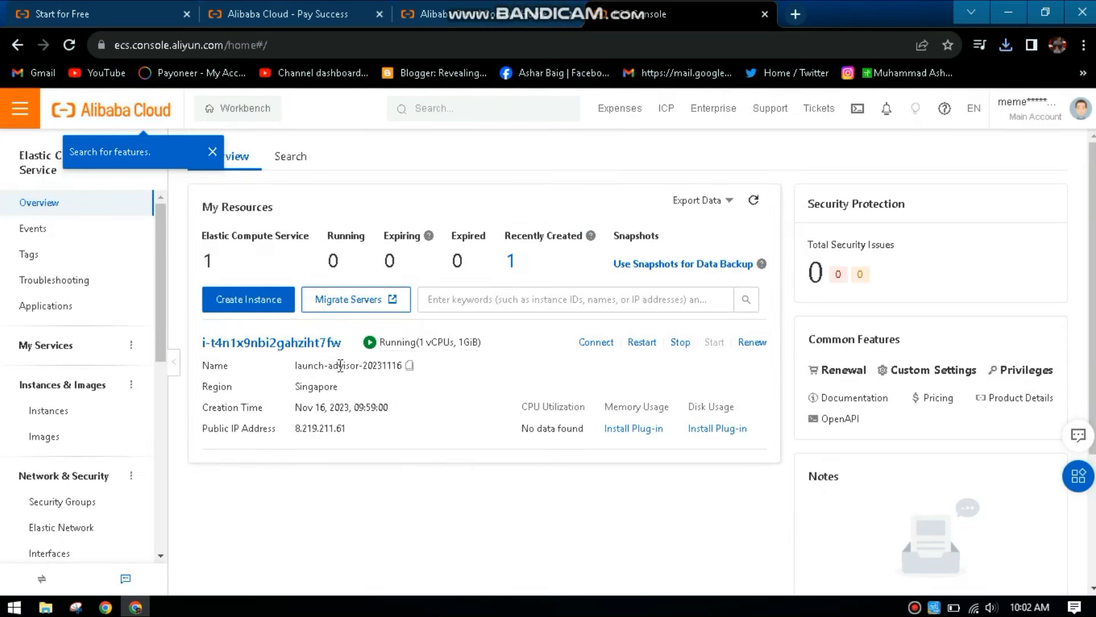
# Step: Open the instance's details, launch the downloaded RDP file and connect as Administrator with the account password and Remember me enabled
pyautogui.click(325, 344)
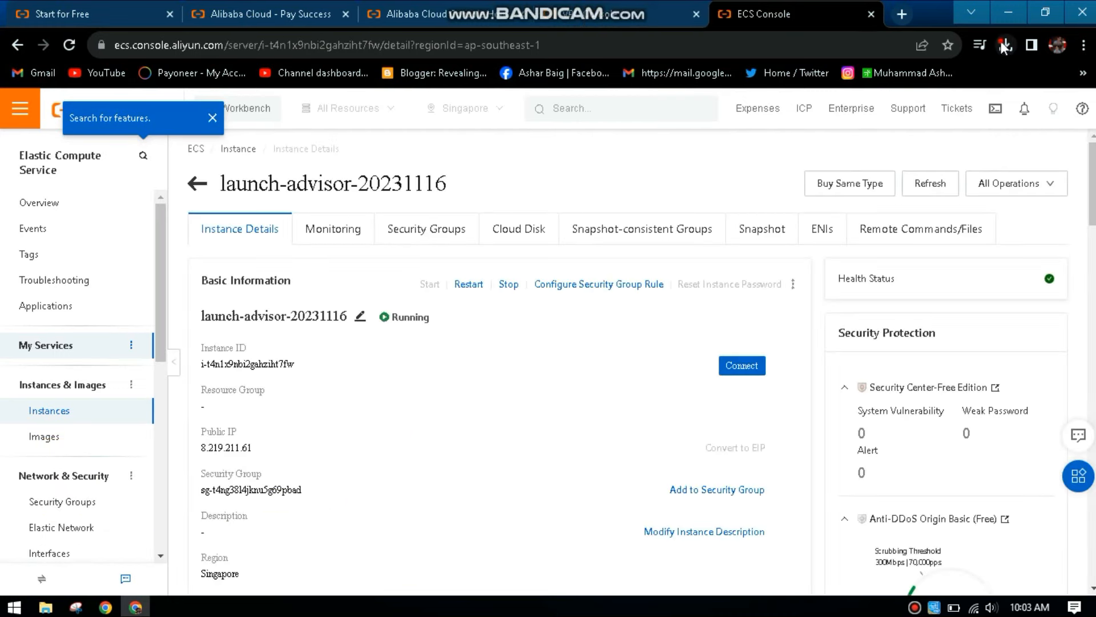
pyautogui.click(1005, 45)
pyautogui.click(891, 118)
pyautogui.write('•••••••••••••')
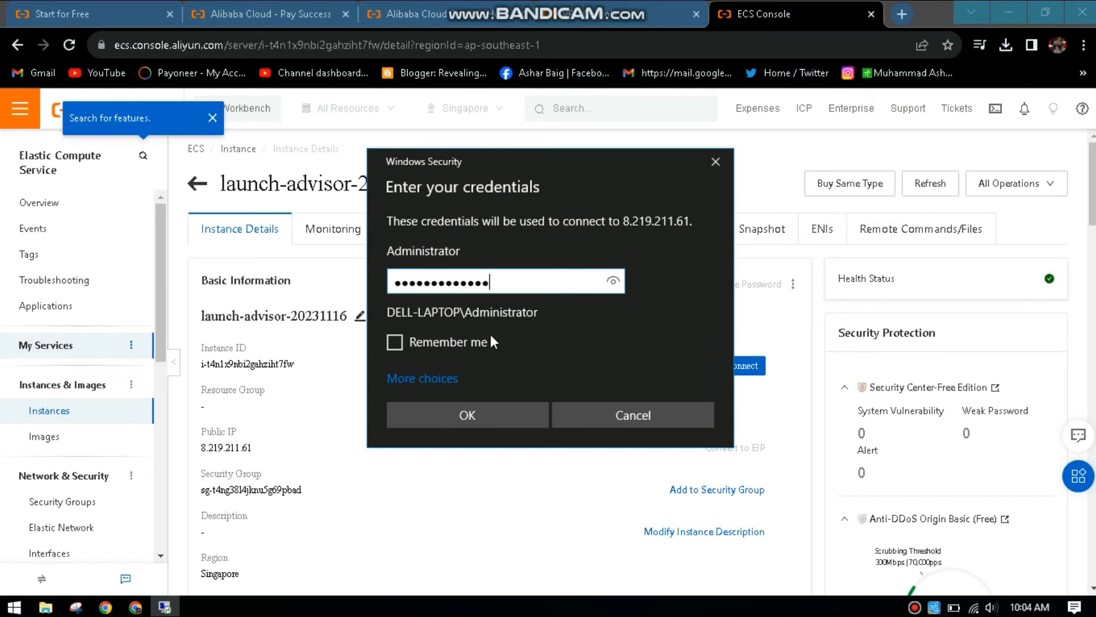
pyautogui.click(474, 341)
pyautogui.click(491, 416)
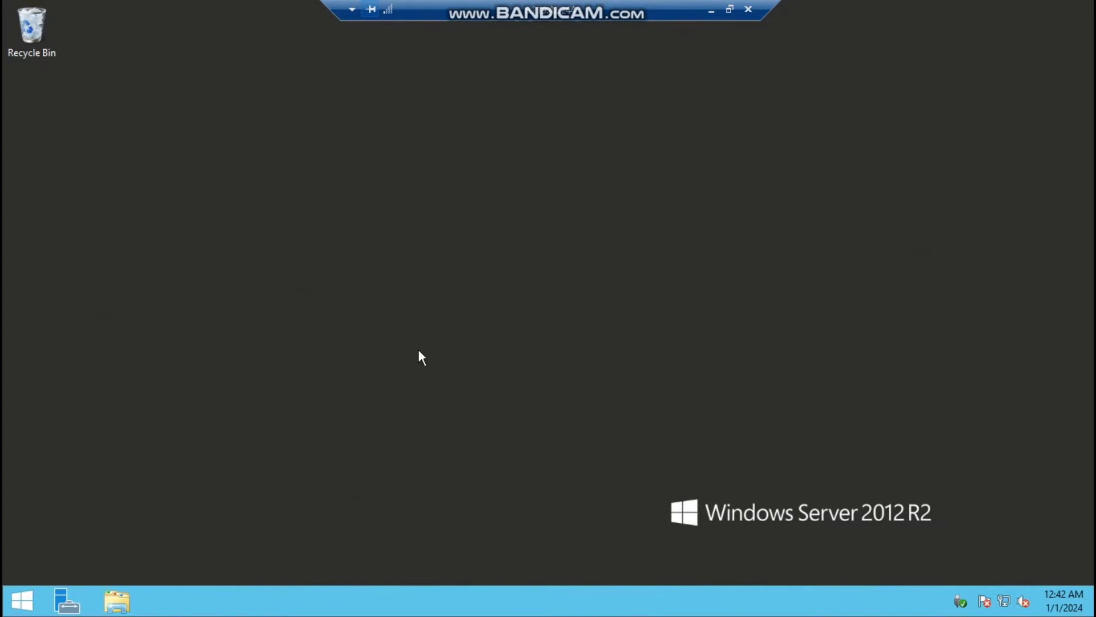
# Step: Launch Internet Explorer on the remote server and search for "download edge", dismissing the blocked-content prompt
pyautogui.click(12, 599)
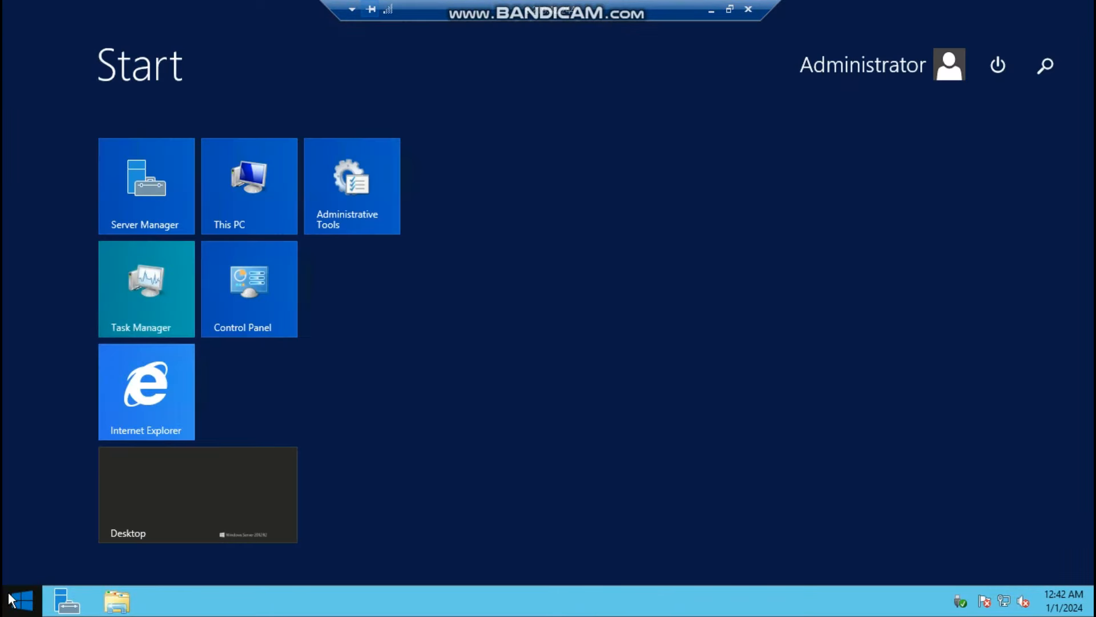
pyautogui.click(142, 429)
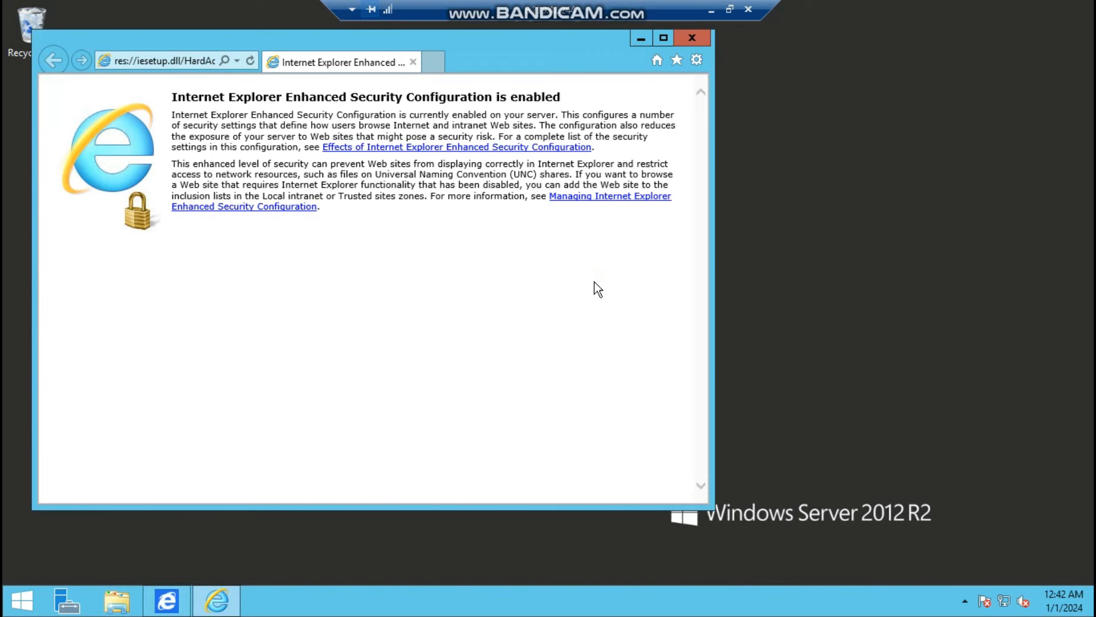
pyautogui.click(163, 61)
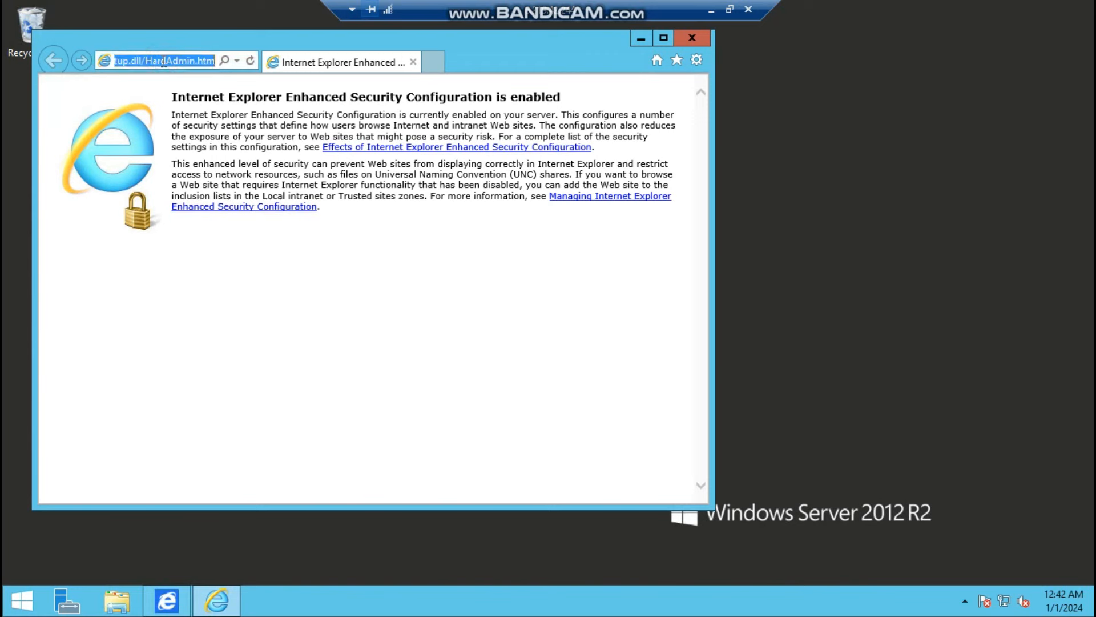
pyautogui.write('download edge')
pyautogui.press('Return')
pyautogui.click(667, 190)
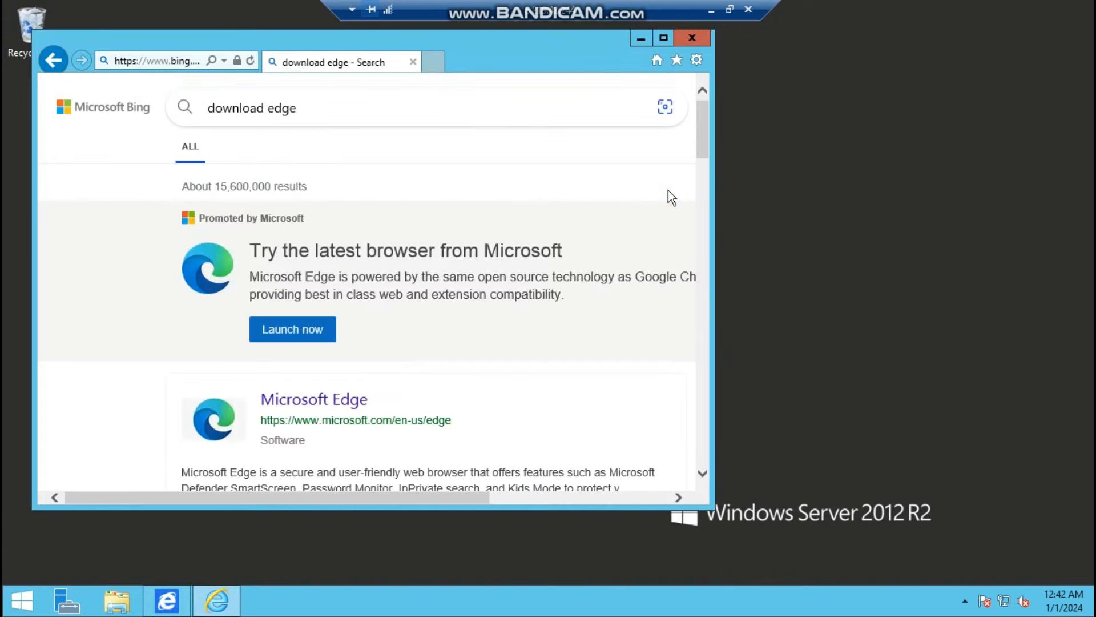
# Step: Open the Microsoft Edge download page from the search results, dismiss the blocked-content prompt and go to the download option
pyautogui.moveTo(707, 132); pyautogui.dragTo(711, 180)
pyautogui.click(324, 298)
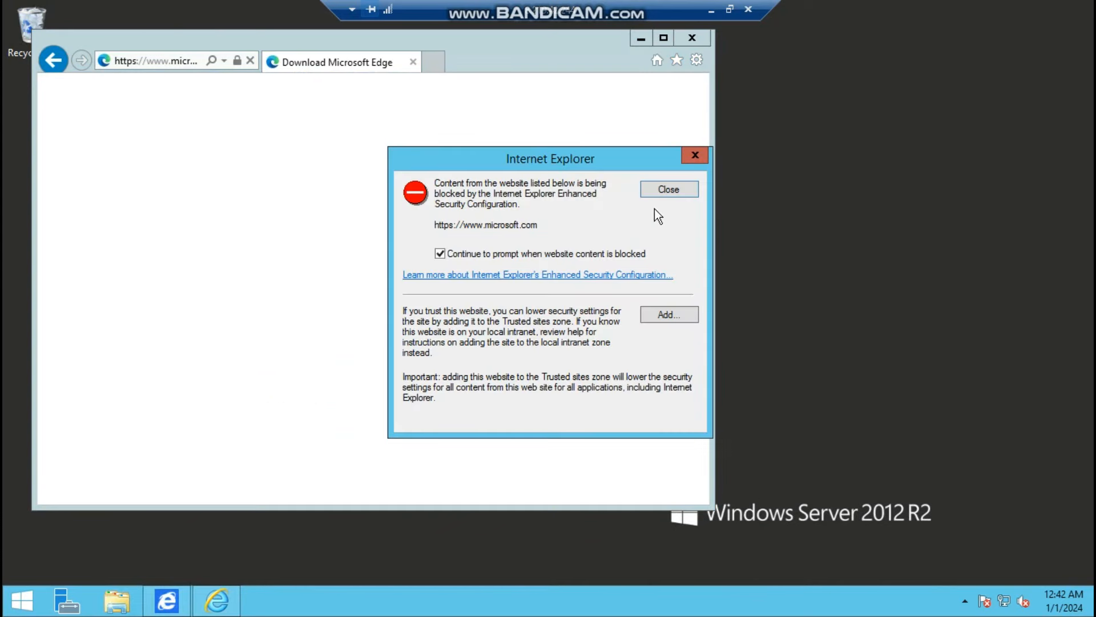
pyautogui.click(669, 189)
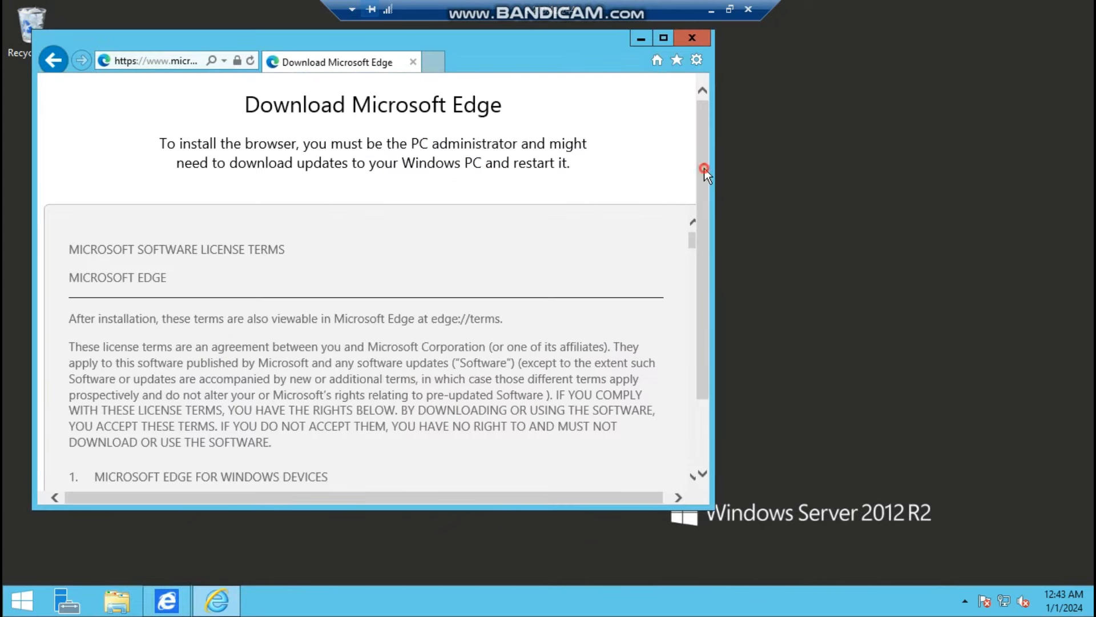
pyautogui.moveTo(704, 169); pyautogui.dragTo(714, 251)
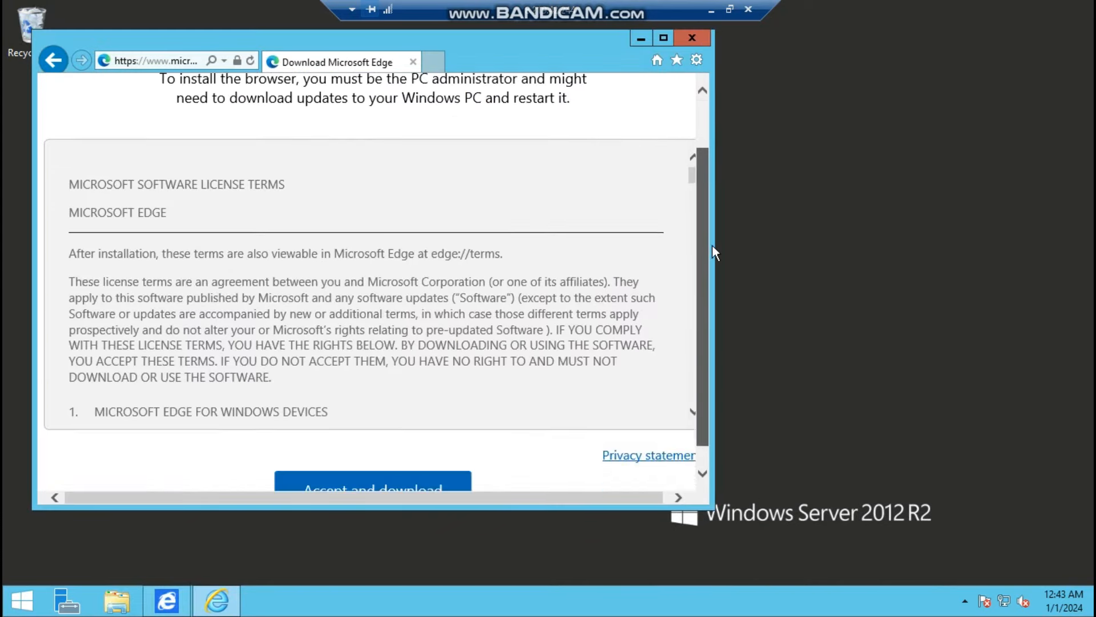